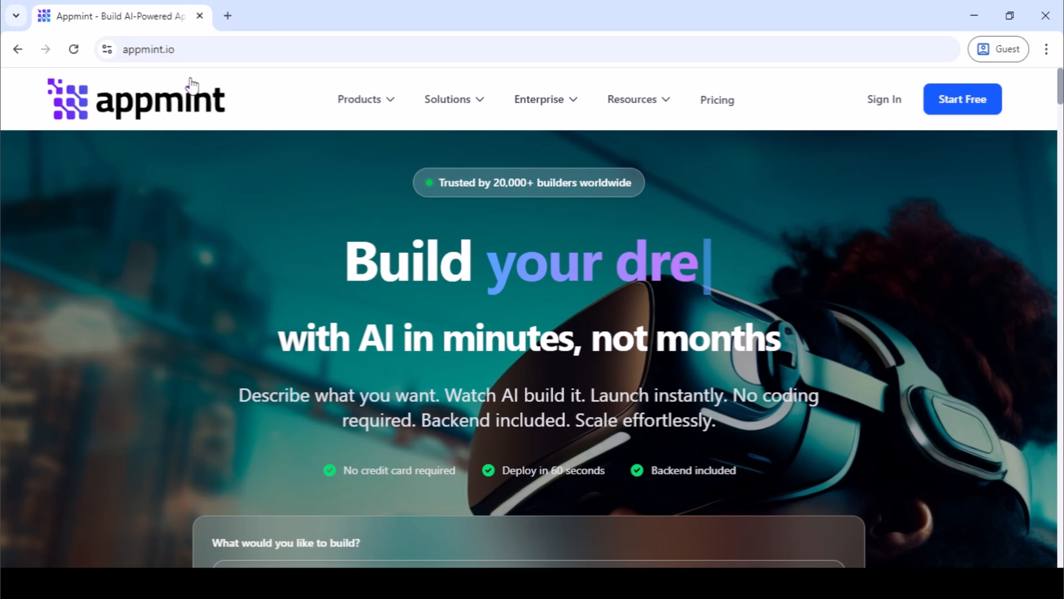
Load the Appmint studio site at studio.appmint.io.
left_click(191, 51)
type("studi")
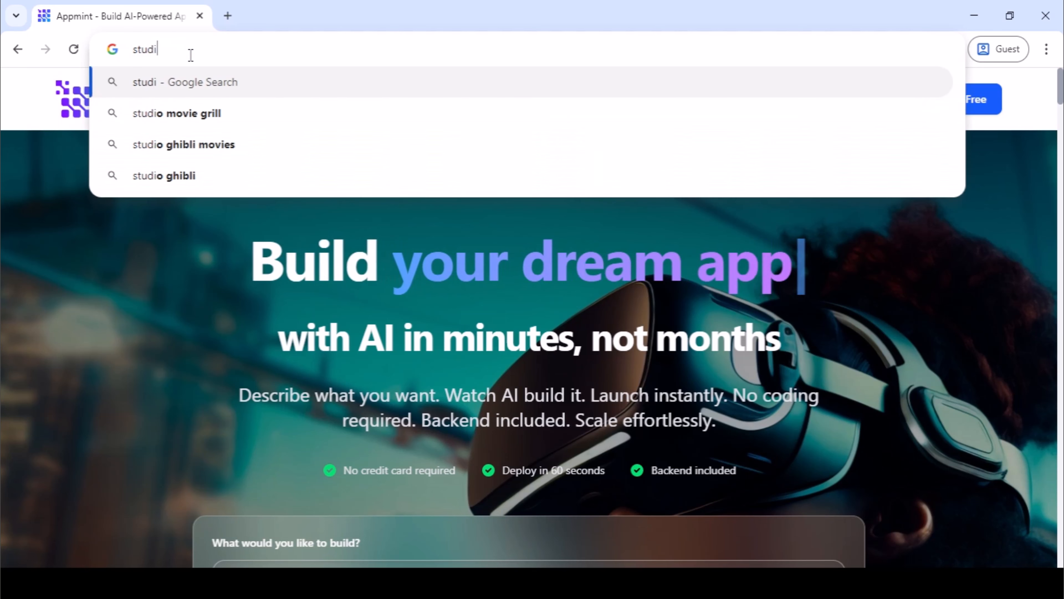
type("o.appmint.u")
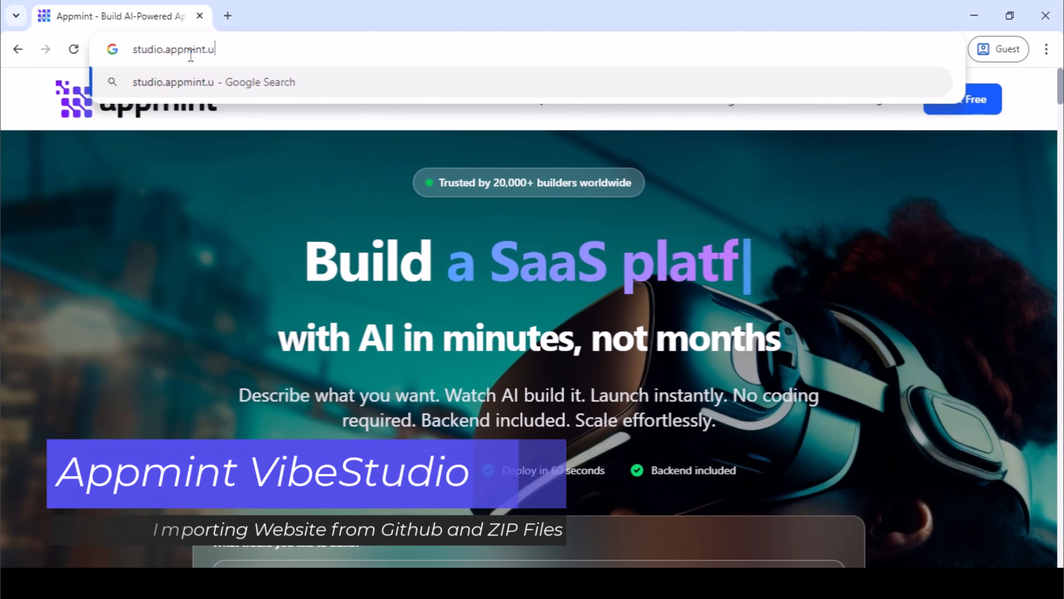
key("BackSpace")
type("io")
key("Return")
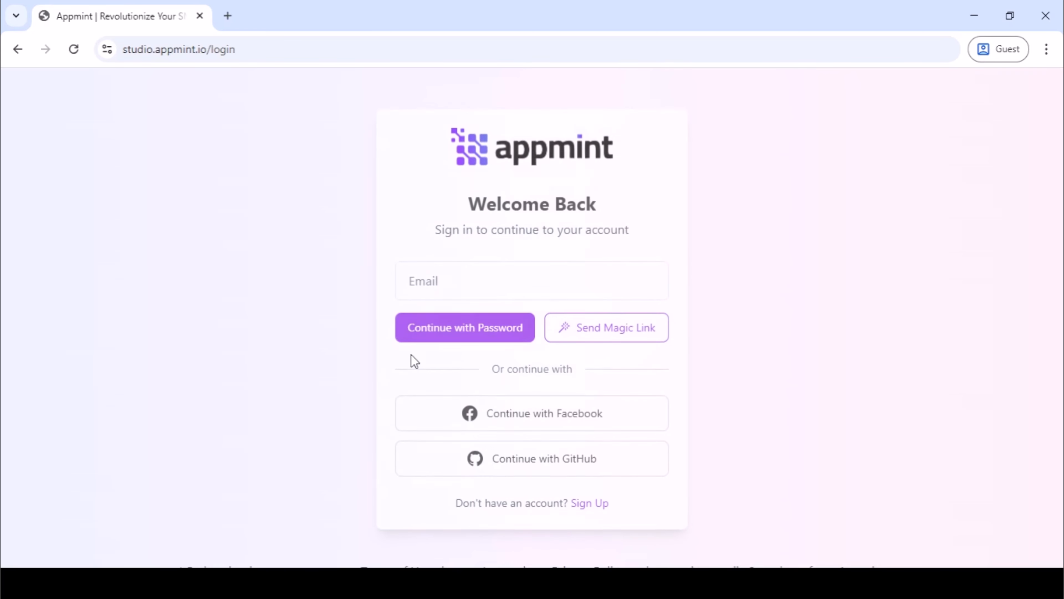
Enter the account's e-mail address on the login form and continue with password sign-in.
left_click(439, 275)
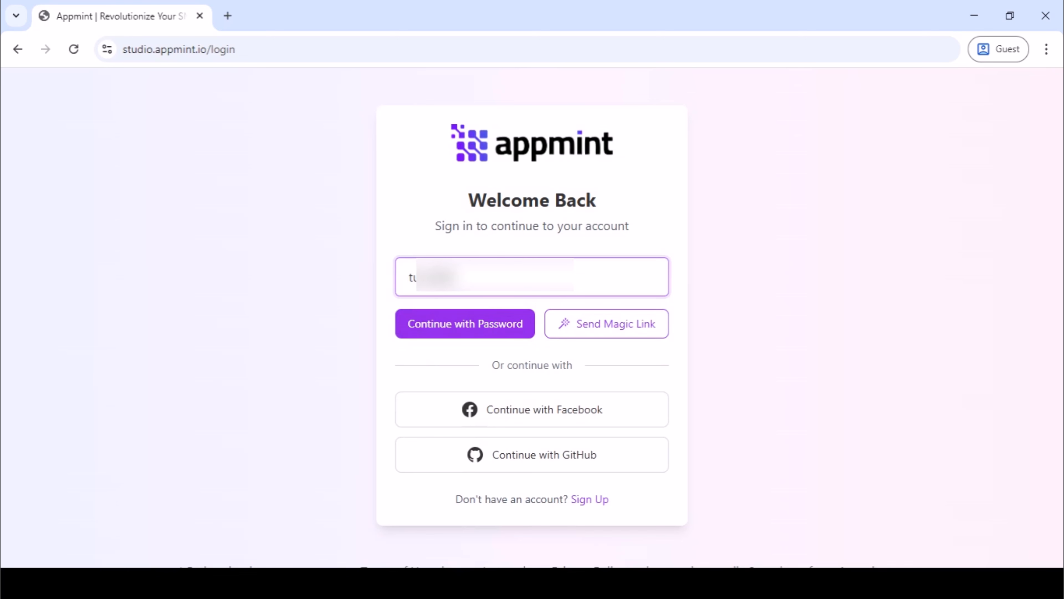
type("•••••")
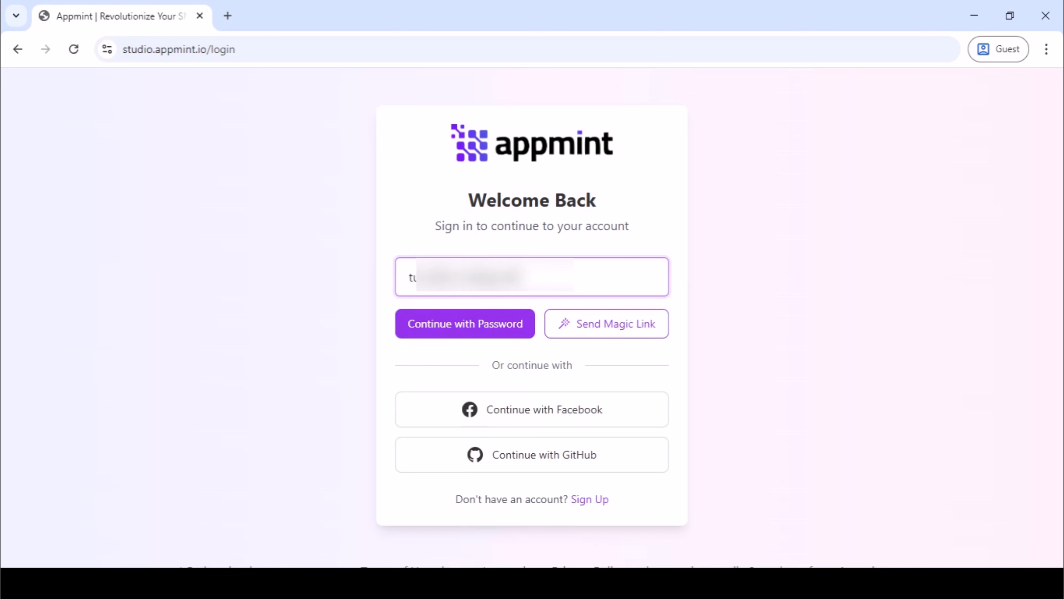
type("••••")
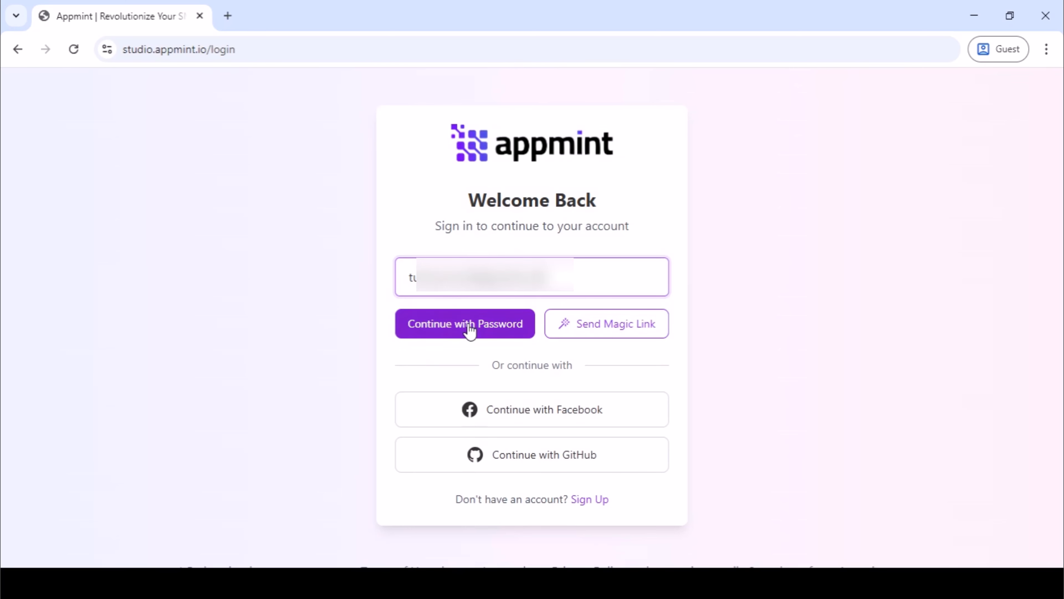
left_click(470, 330)
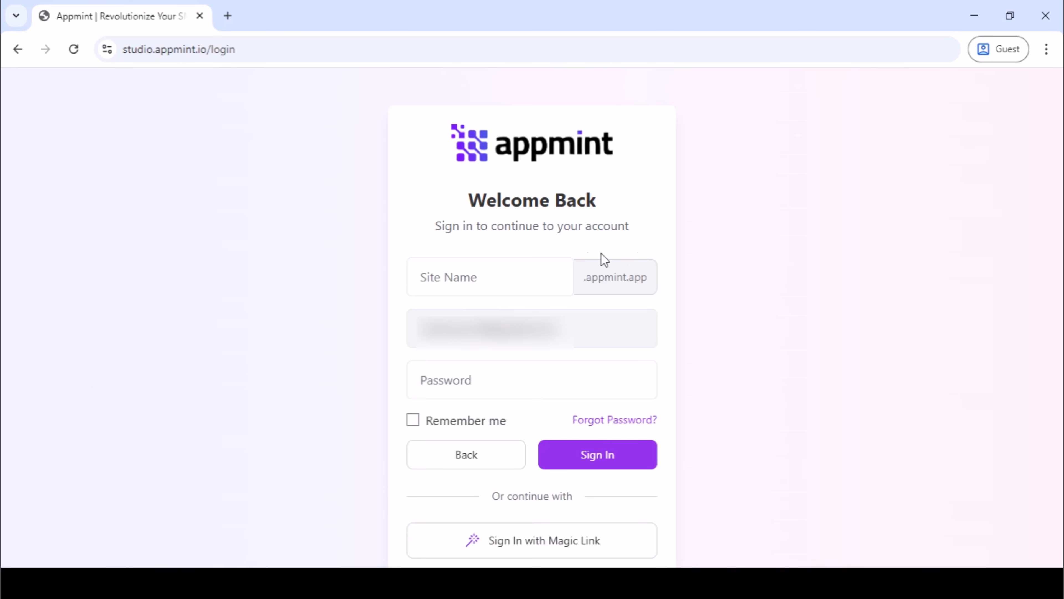
Sign in with the site name sitedemo and the account password, with Remember me enabled.
left_click(461, 285)
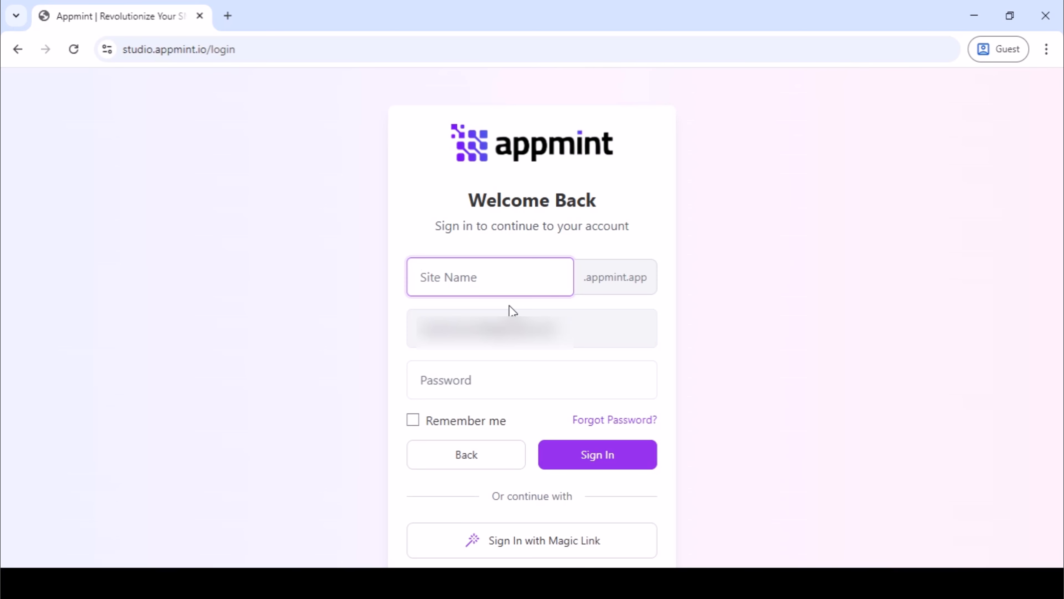
type("sitedemo")
key("Tab")
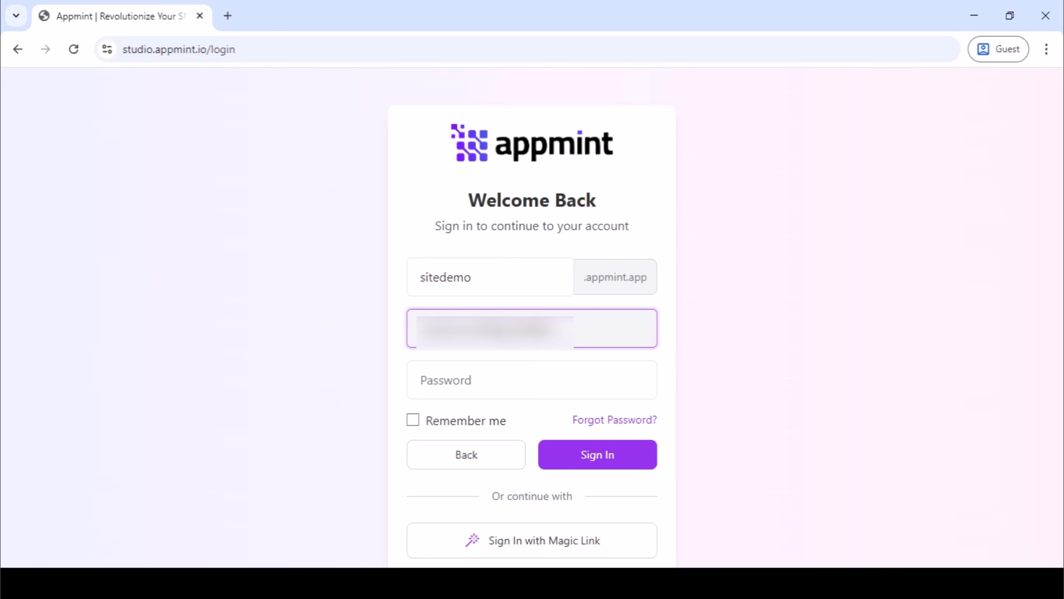
left_click(451, 385)
key("ctrl+v")
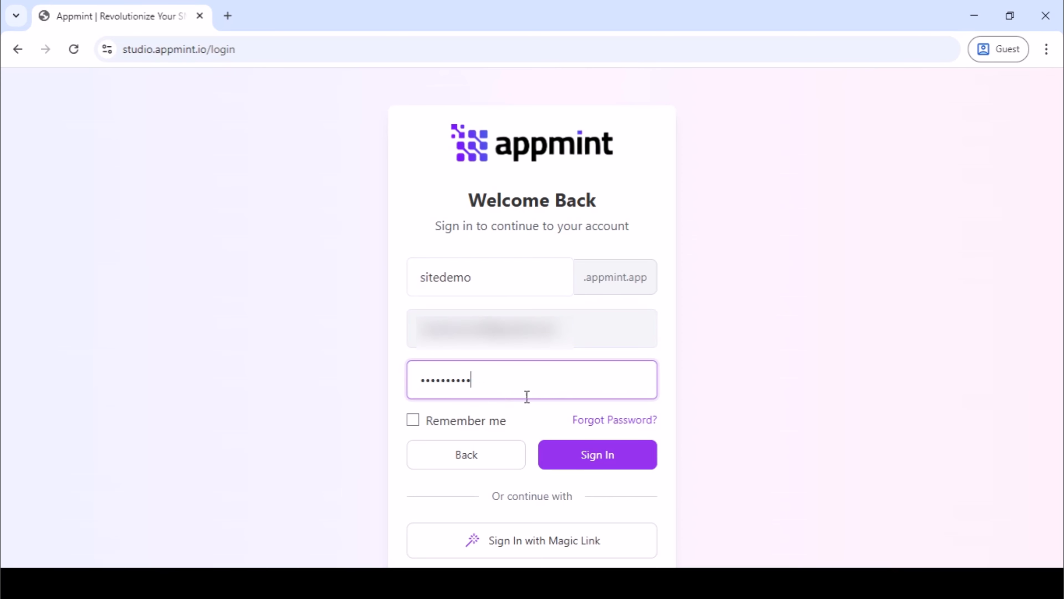
left_click(443, 420)
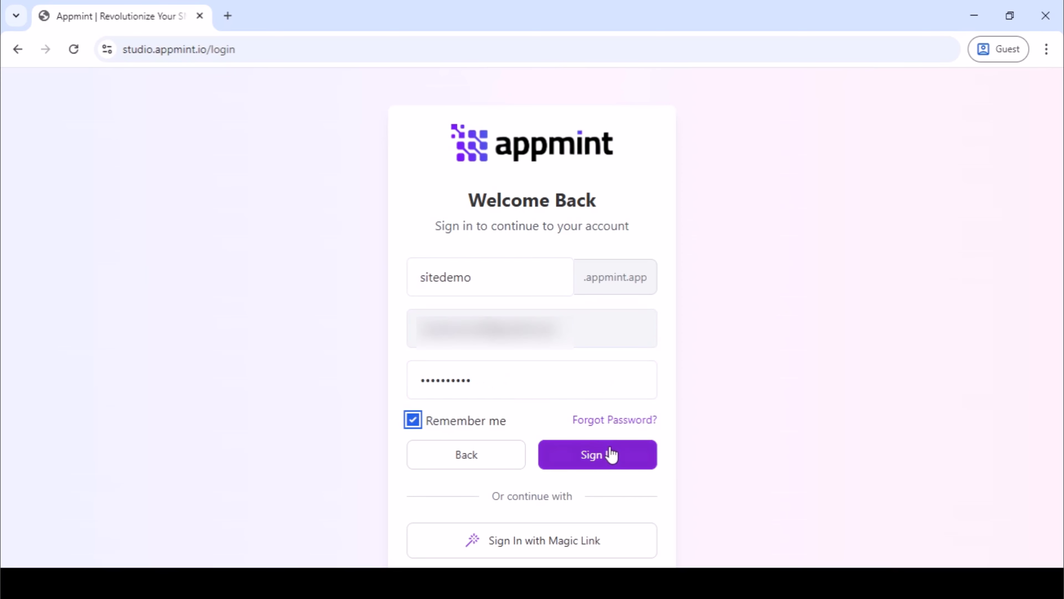
left_click(601, 452)
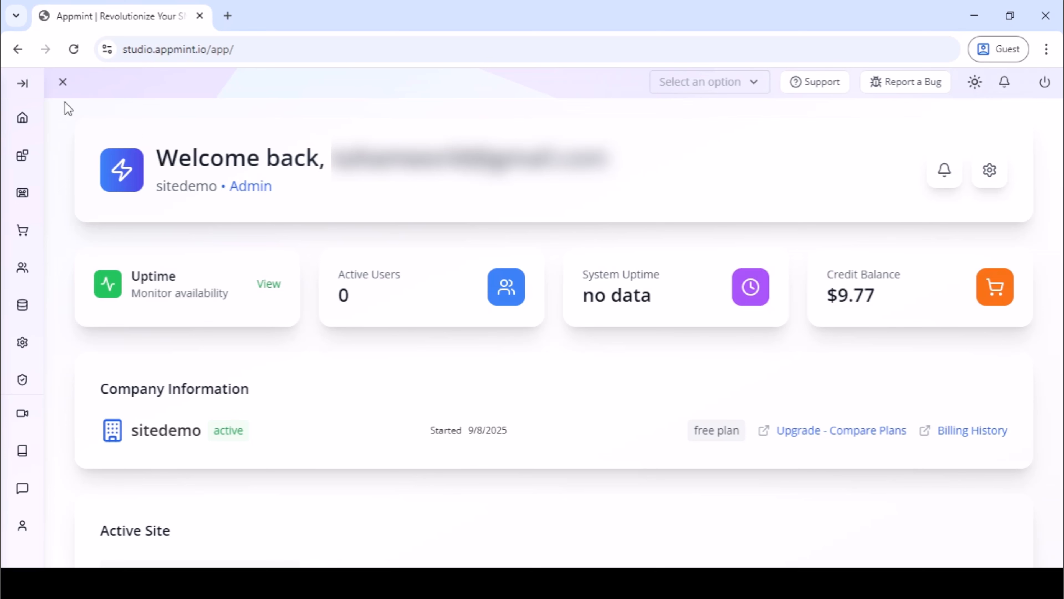
Open the Site management page from the App Root section.
left_click(22, 86)
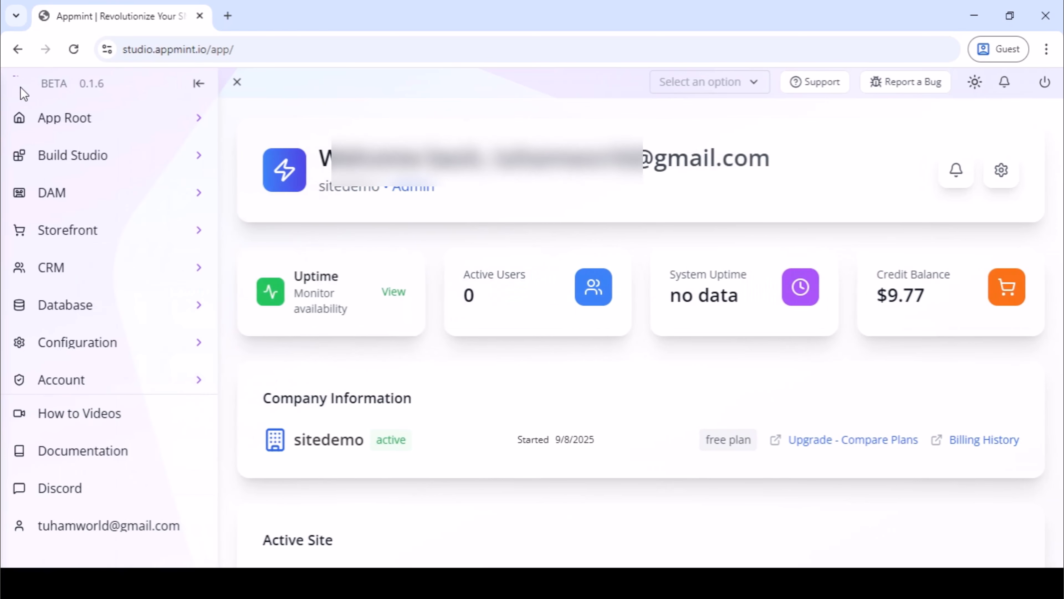
left_click(204, 130)
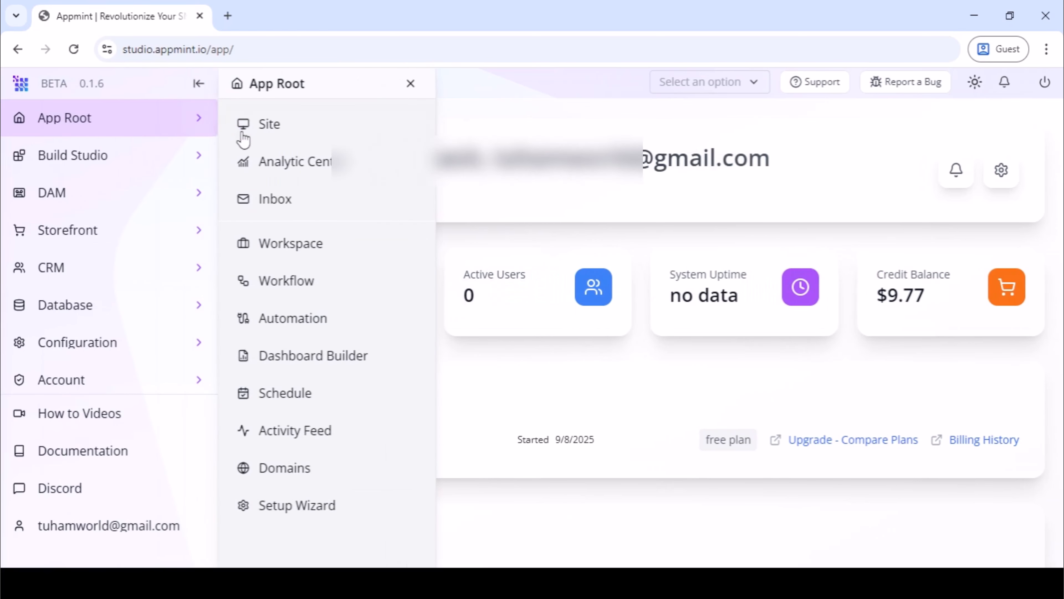
left_click(283, 131)
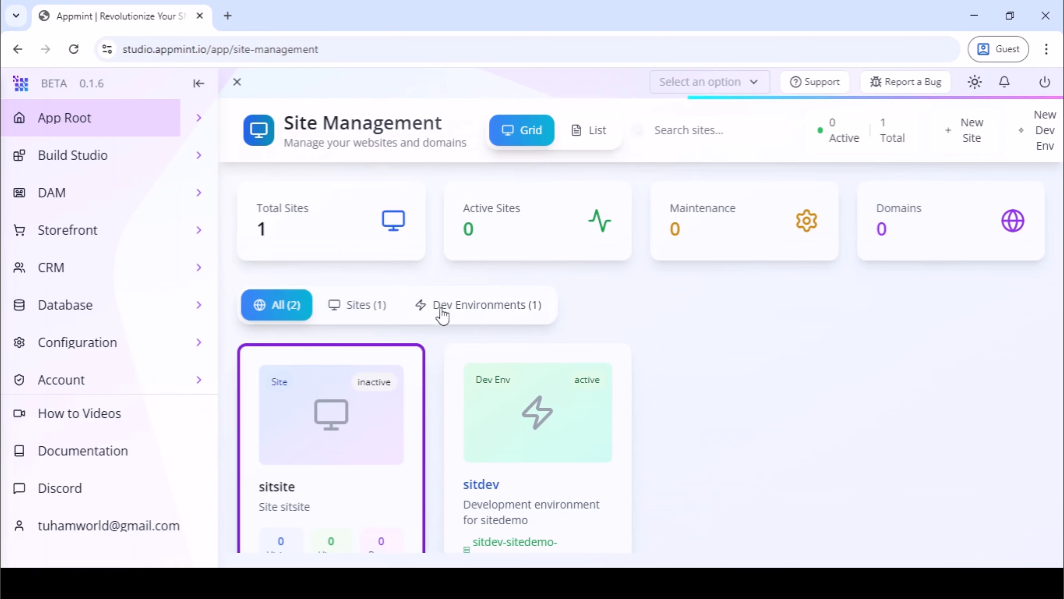
Open the sitdev development environment in the code editor and trust the authors of its project folder.
scroll(589, 388, "down", 3)
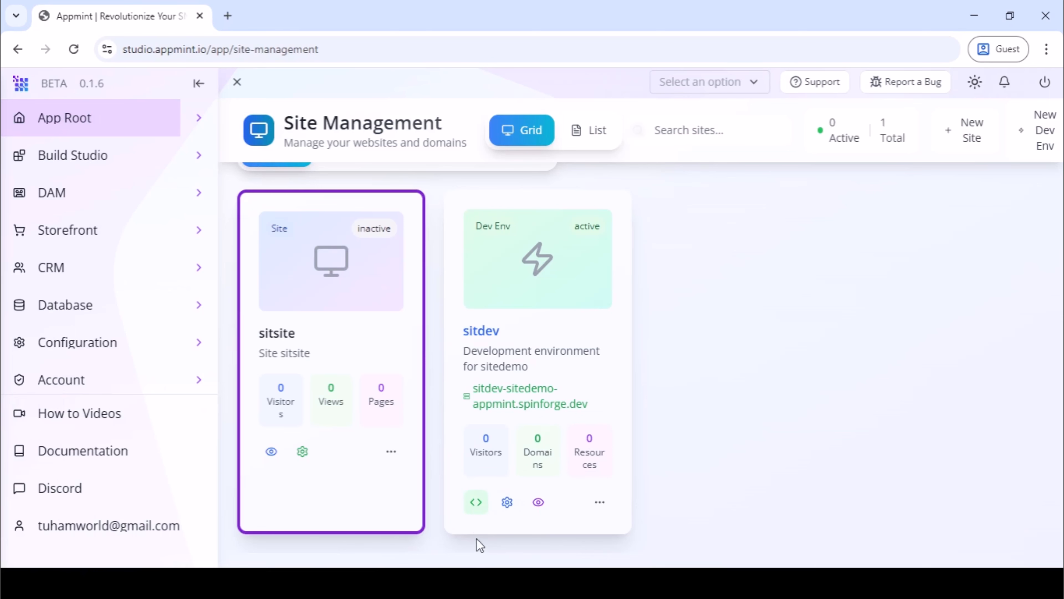
left_click(476, 503)
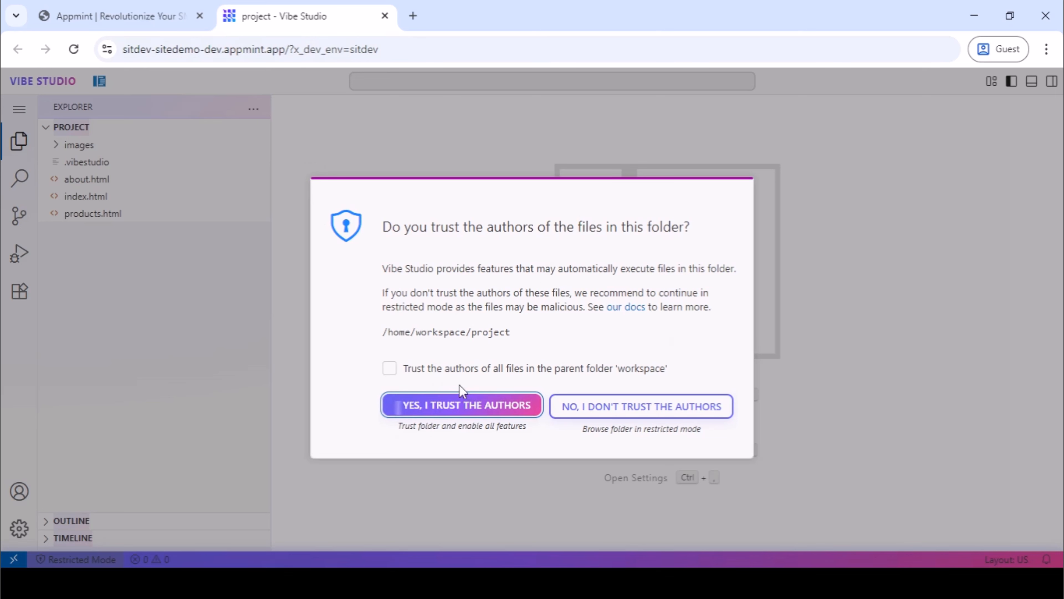
left_click(506, 407)
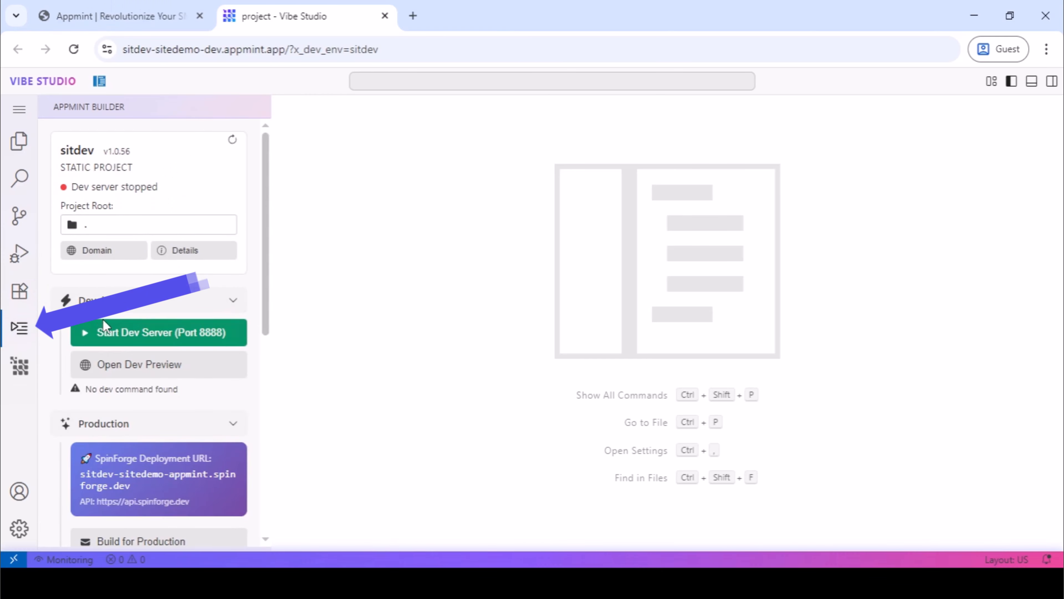
scroll(105, 330, "down", 5)
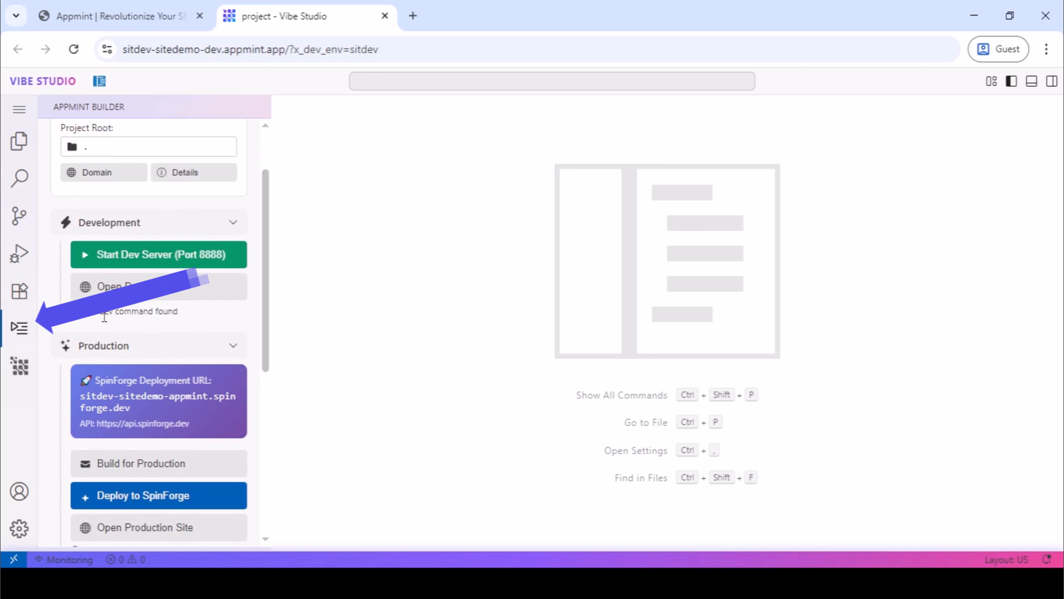
scroll(104, 317, "down", 3)
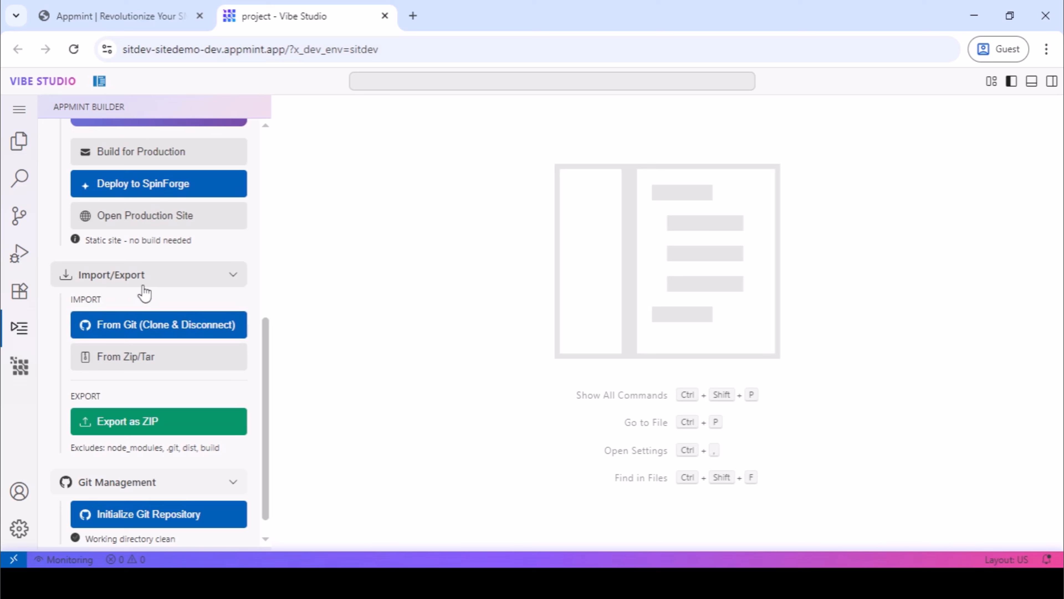
left_click(153, 282)
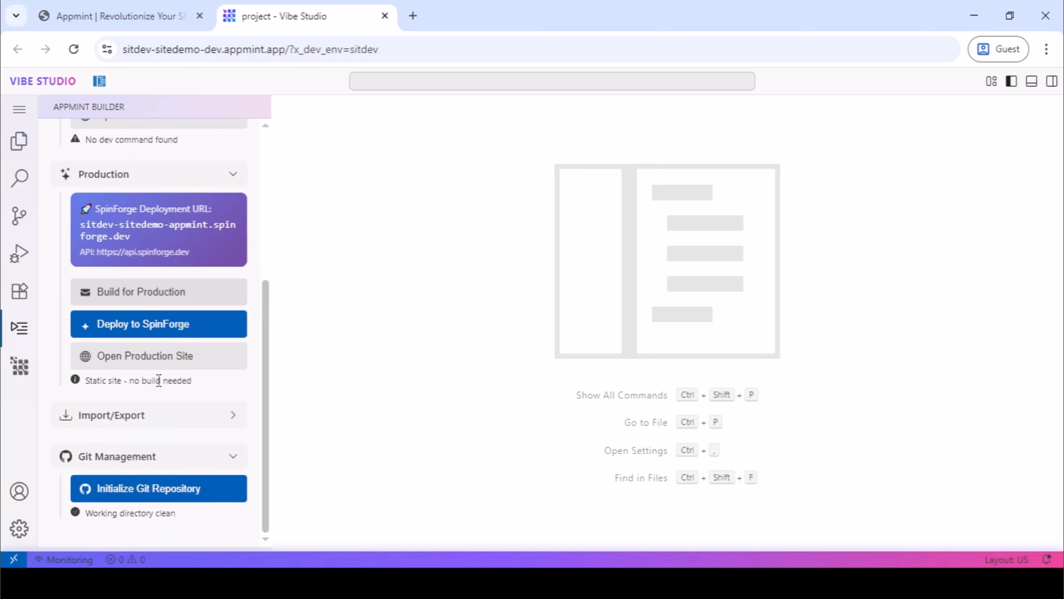
left_click(222, 424)
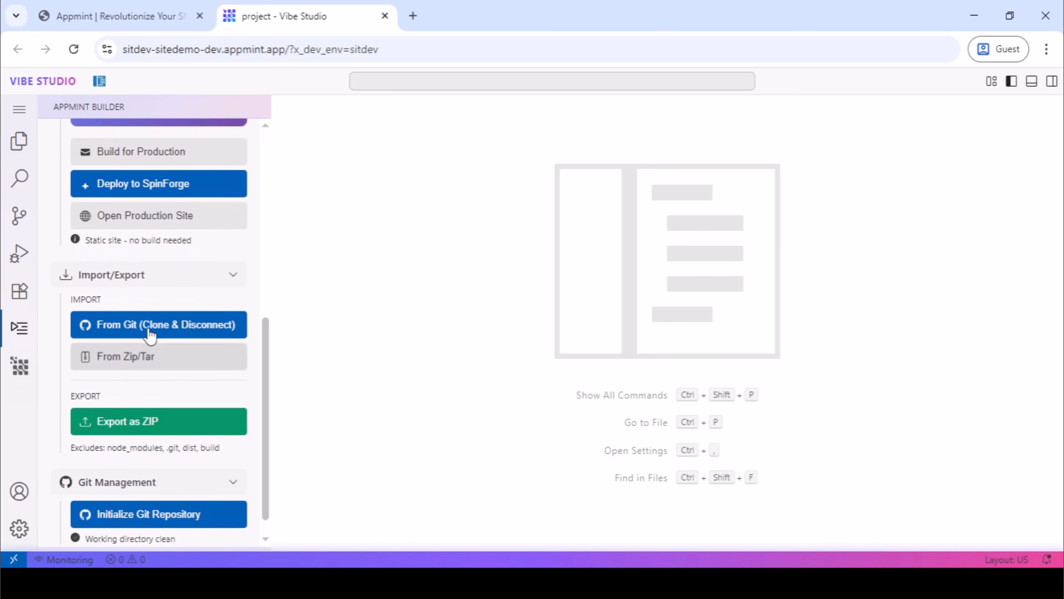
left_click(134, 333)
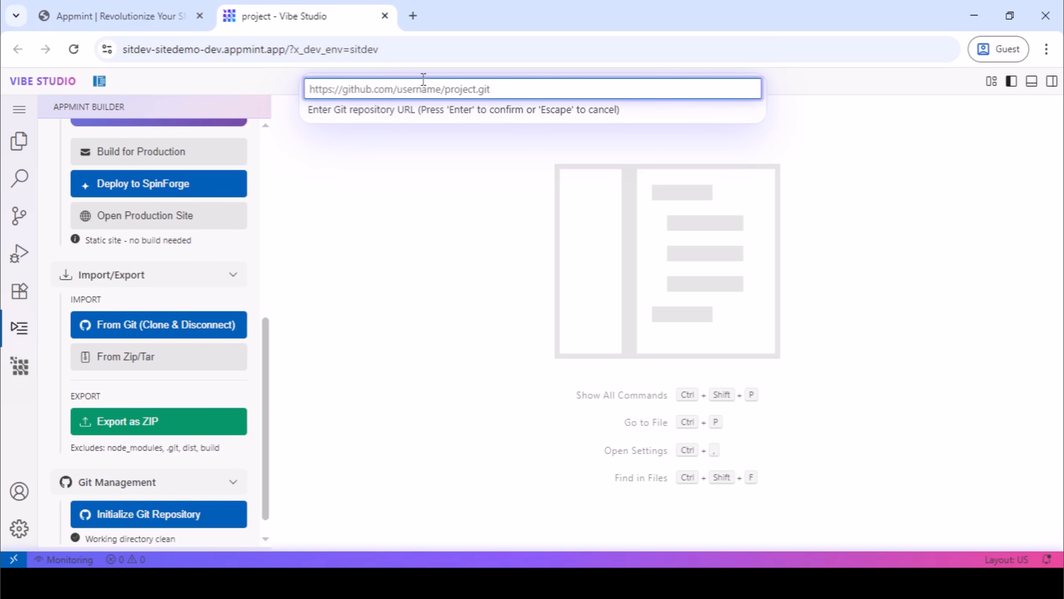
type("https://github.com/arshc0der/Interior_Design_Website")
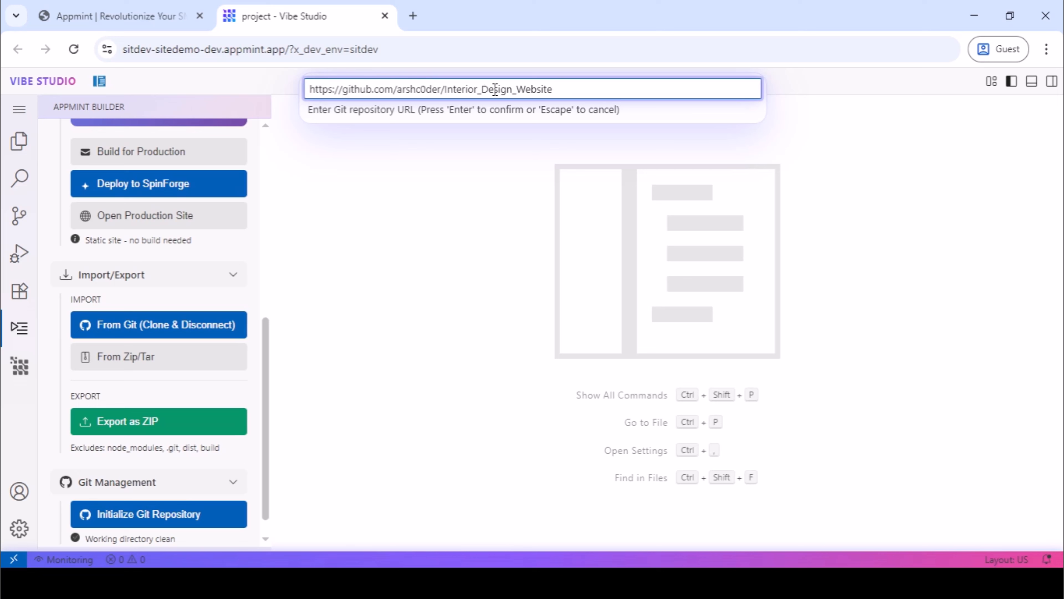
key("Return")
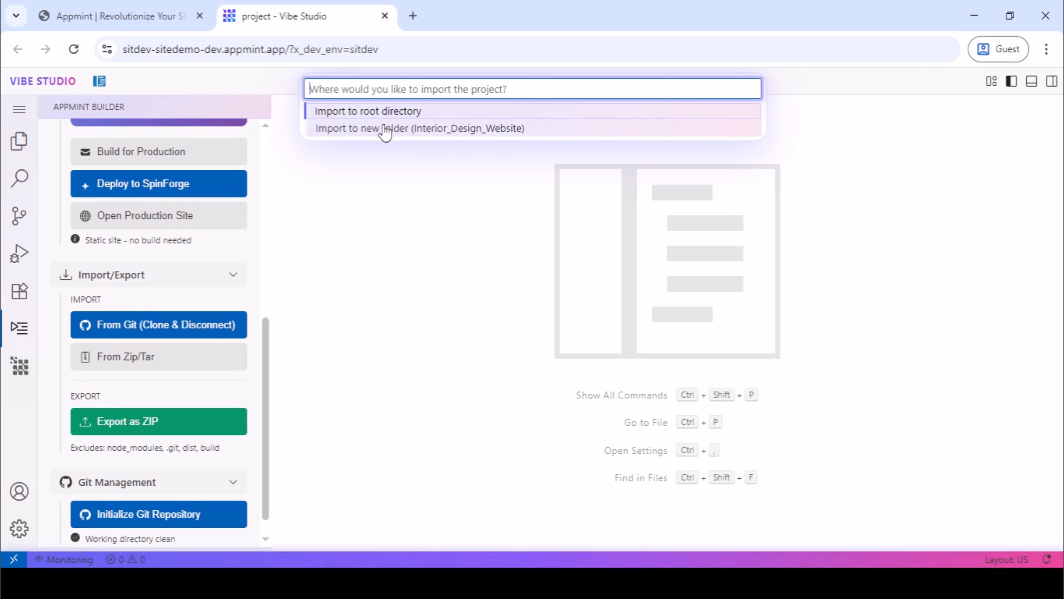
Import the Git project to the root directory and show the project's files in the Explorer.
scroll(63, 159, "up", 5)
scroll(44, 142, "up", 3)
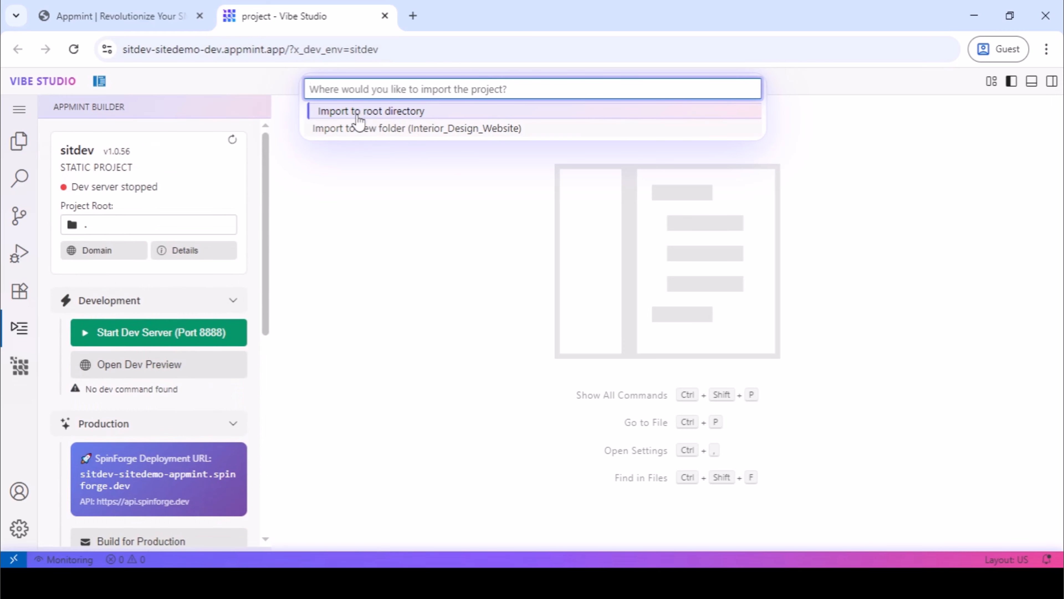
left_click(373, 113)
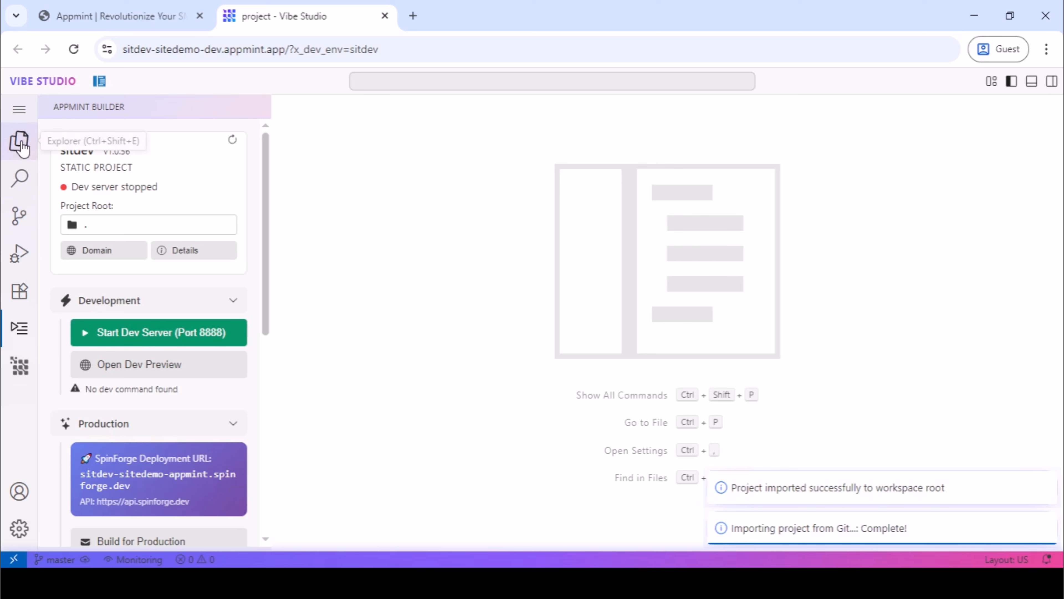
left_click(19, 143)
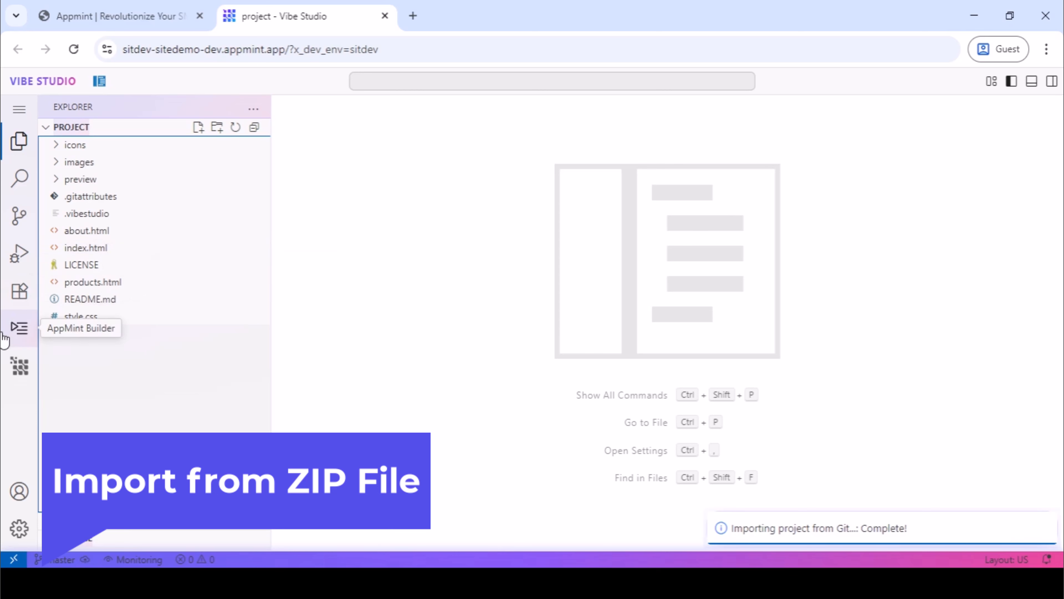
Start a Zip/Tar import to the workspace root in AppMint Builder, with the ZIP uploaded from the computer.
left_click(20, 337)
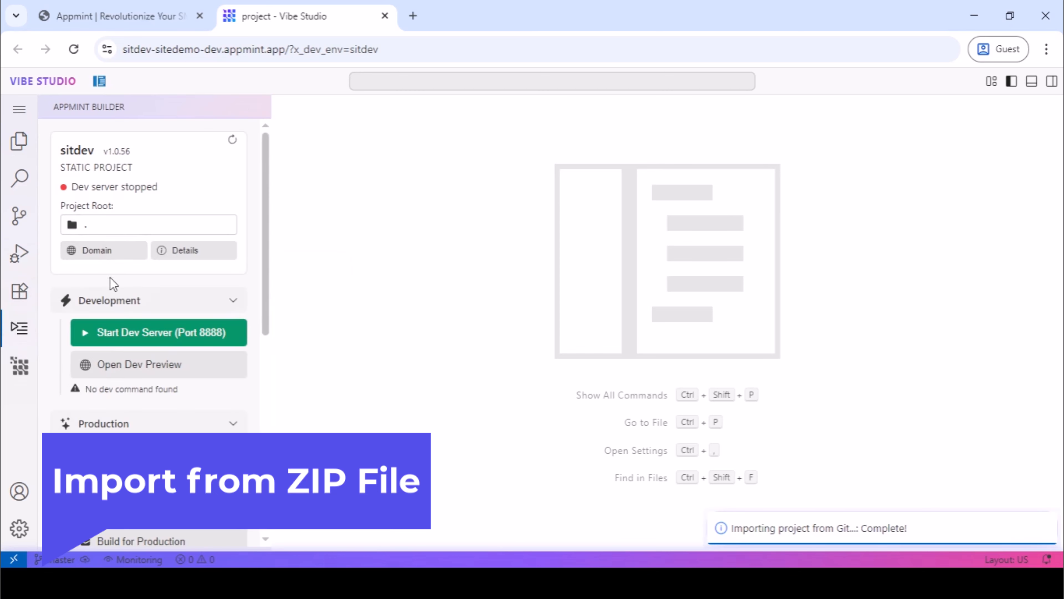
scroll(113, 285, "down", 4)
scroll(114, 278, "down", 2)
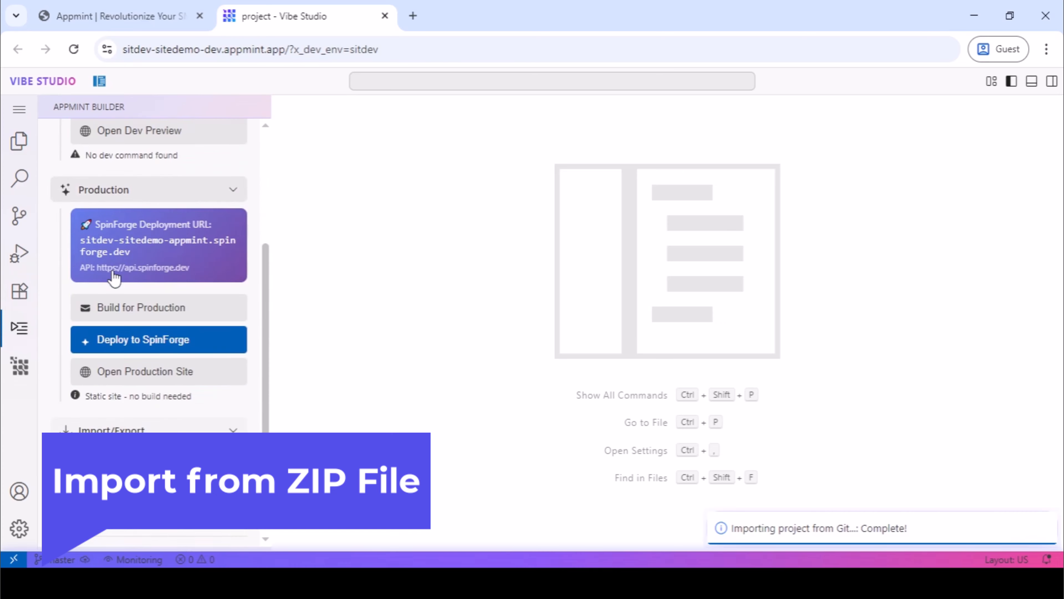
scroll(114, 278, "down", 4)
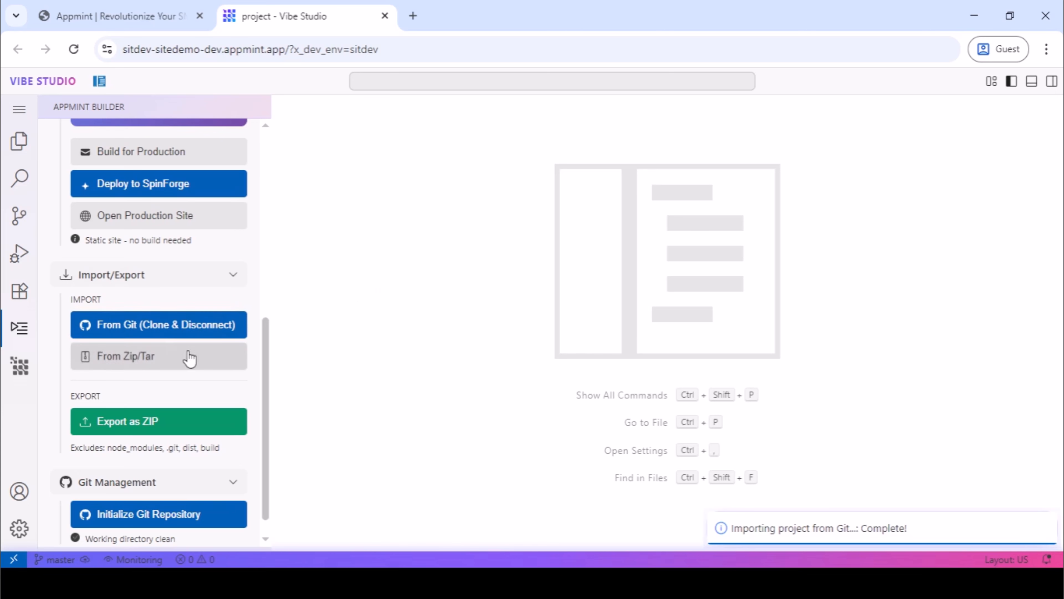
left_click(123, 361)
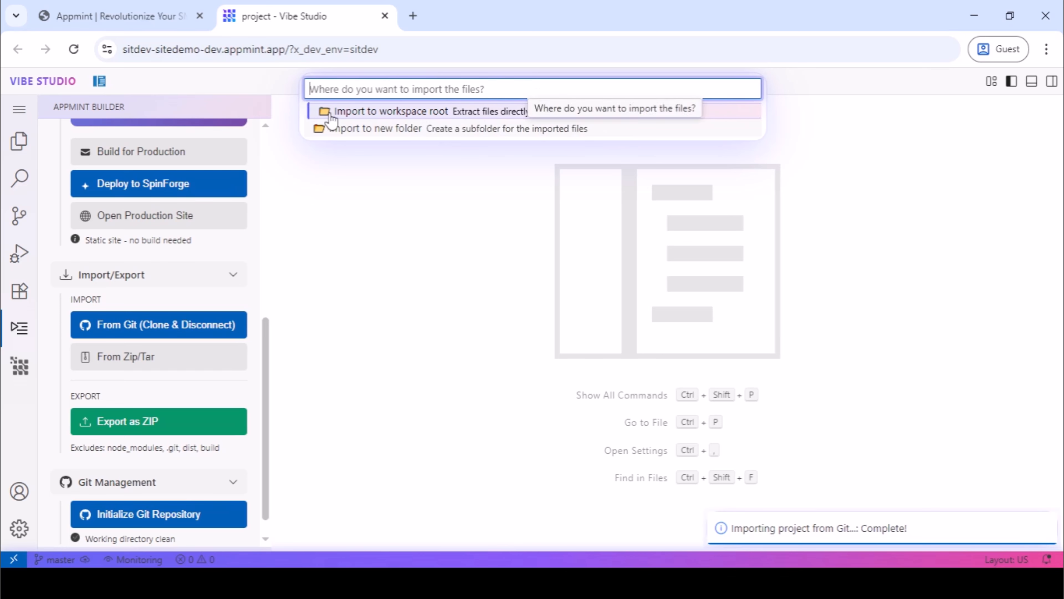
left_click(398, 113)
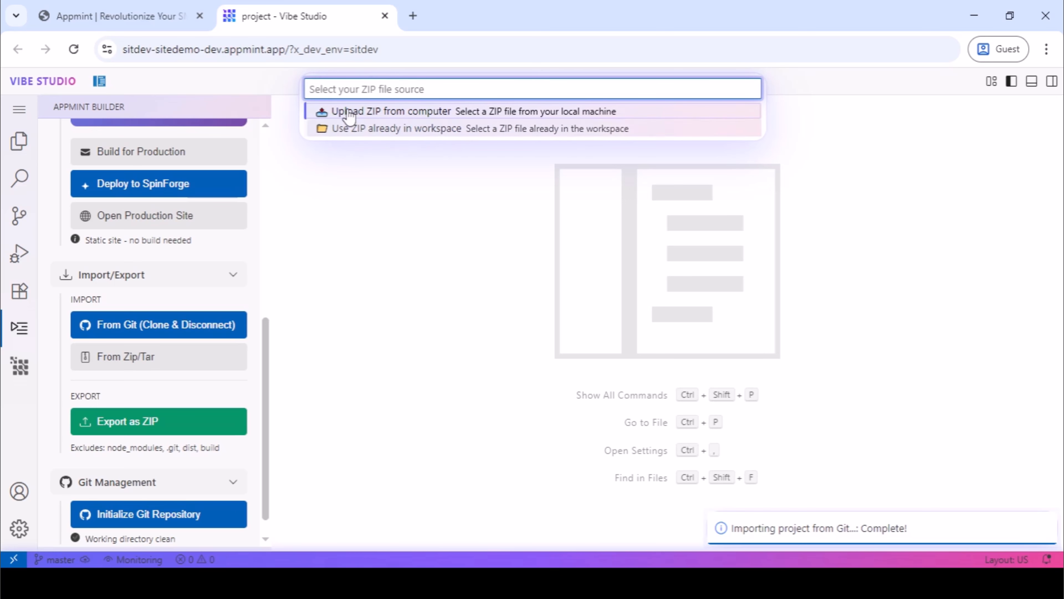
left_click(400, 113)
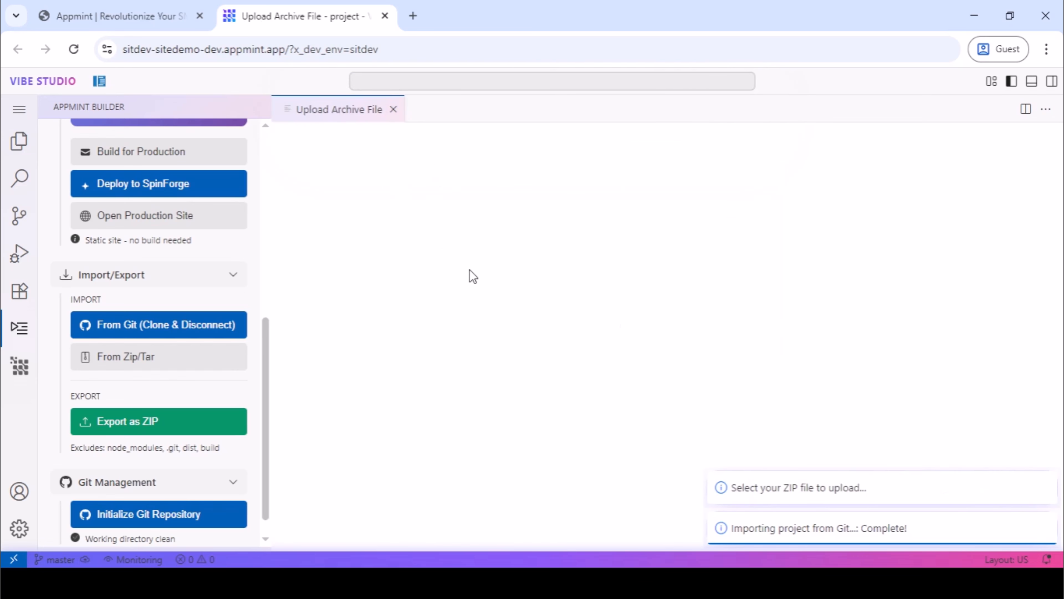
left_click(339, 113)
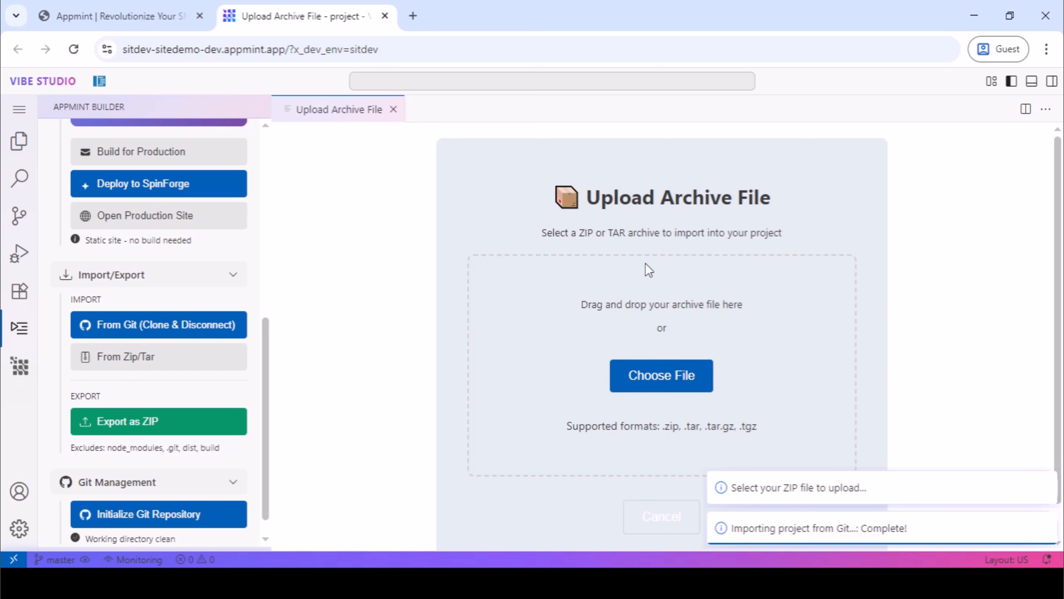
Choose the archive Appmint v2.zip from the computer, then upload and import it into the project.
left_click(672, 371)
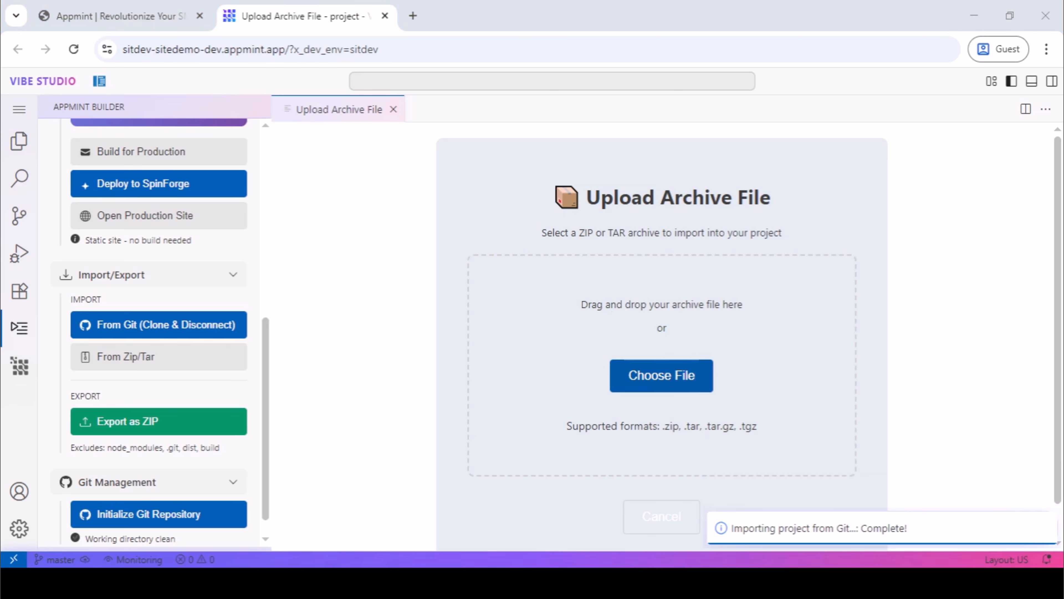
left_click(584, 263)
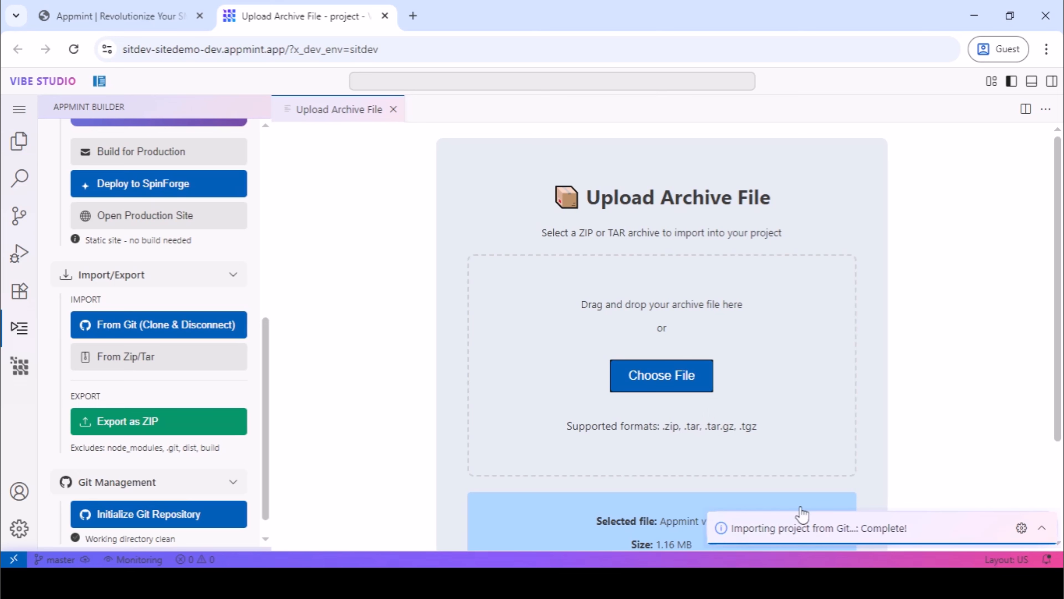
scroll(761, 465, "down", 3)
scroll(758, 468, "down", 1)
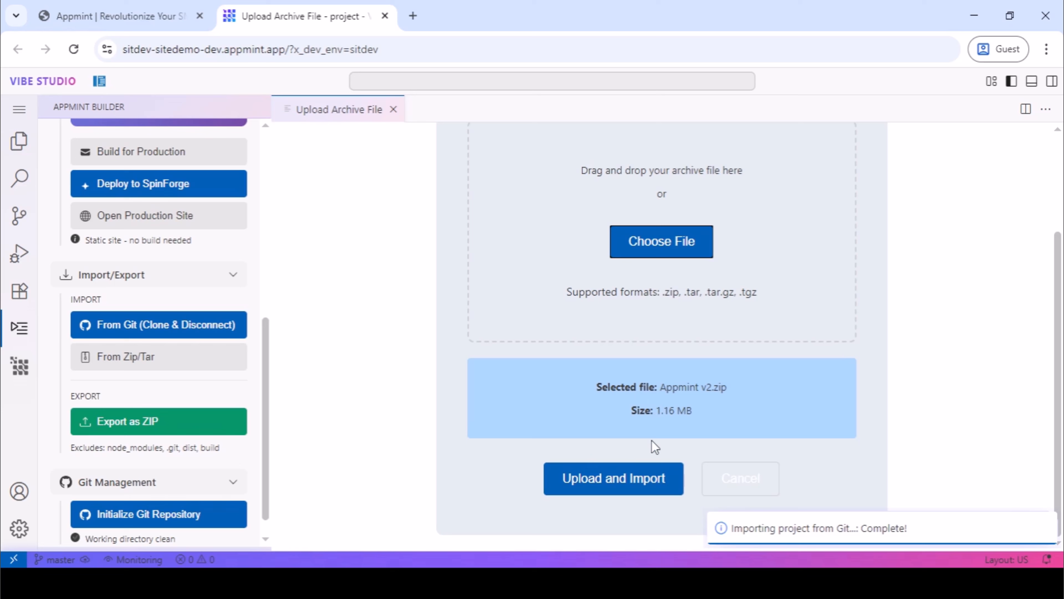
left_click(612, 482)
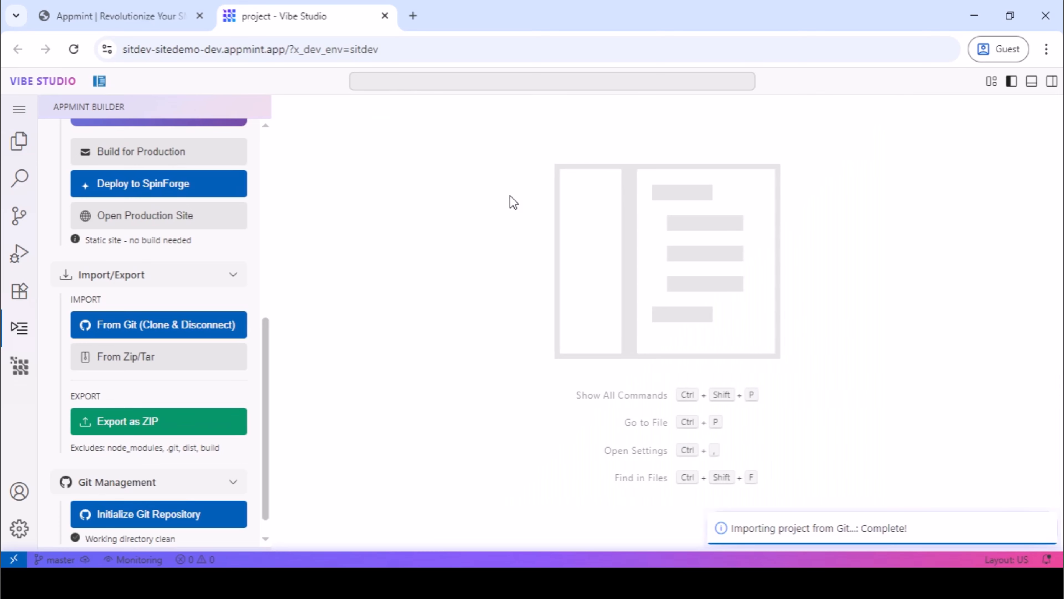
Expand the .uploads folder in the Explorer, view the uploaded Appmint v2.zip and close its preview.
left_click(19, 141)
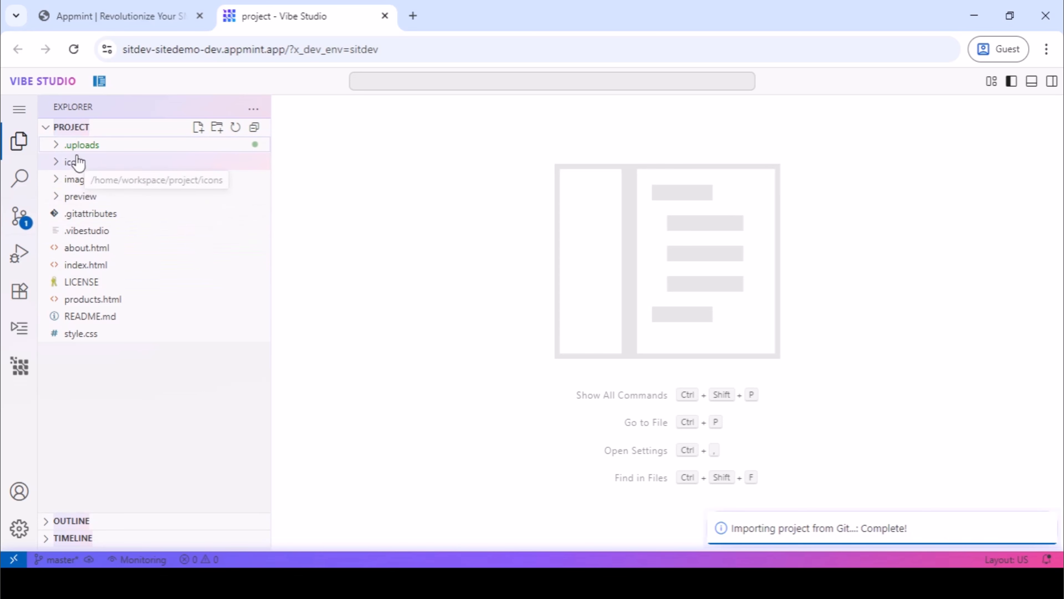
left_click(59, 148)
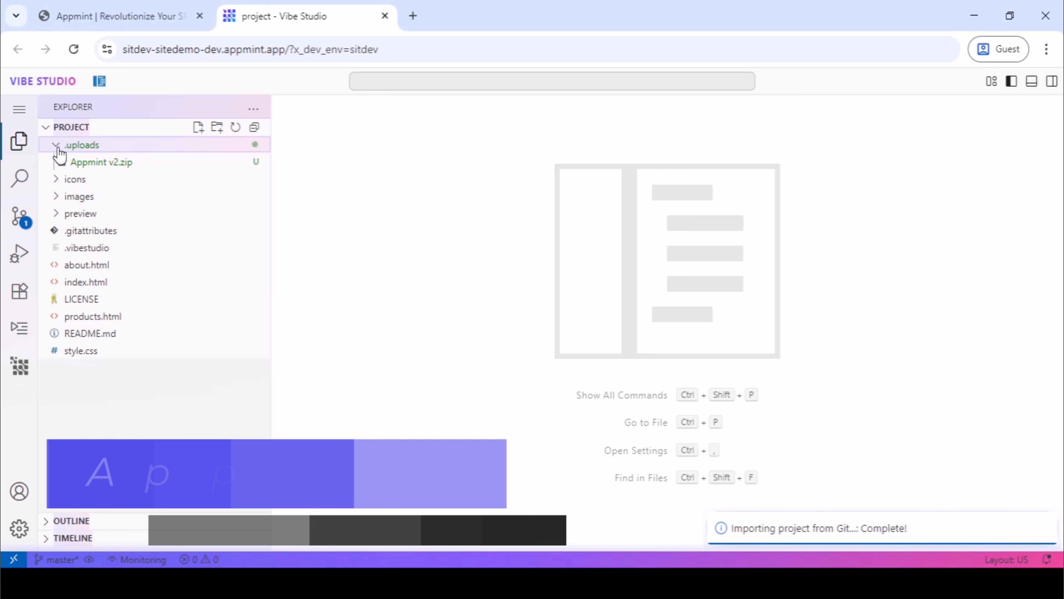
left_click(96, 163)
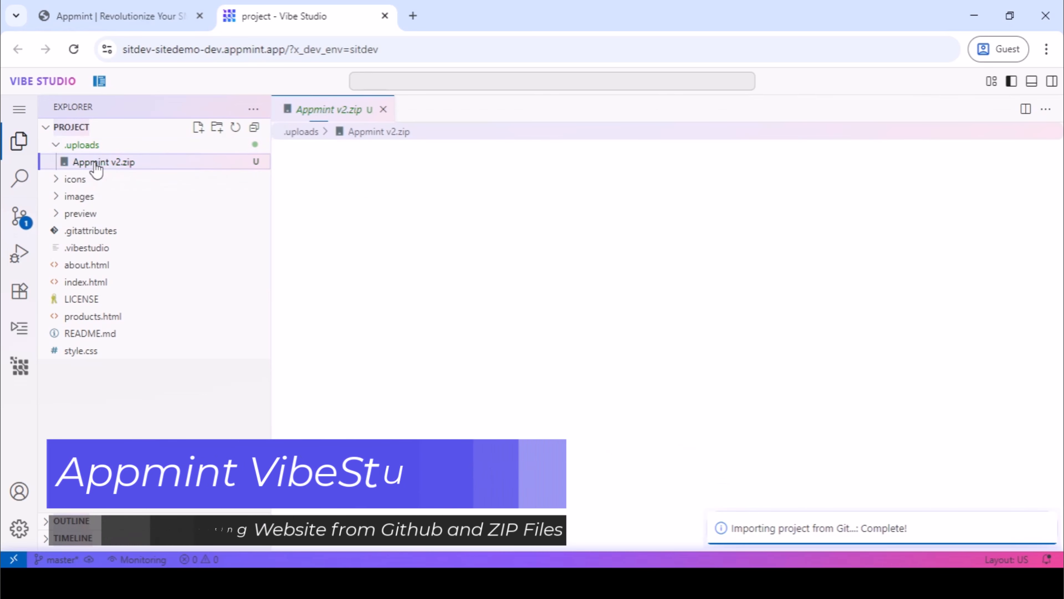
left_click(383, 109)
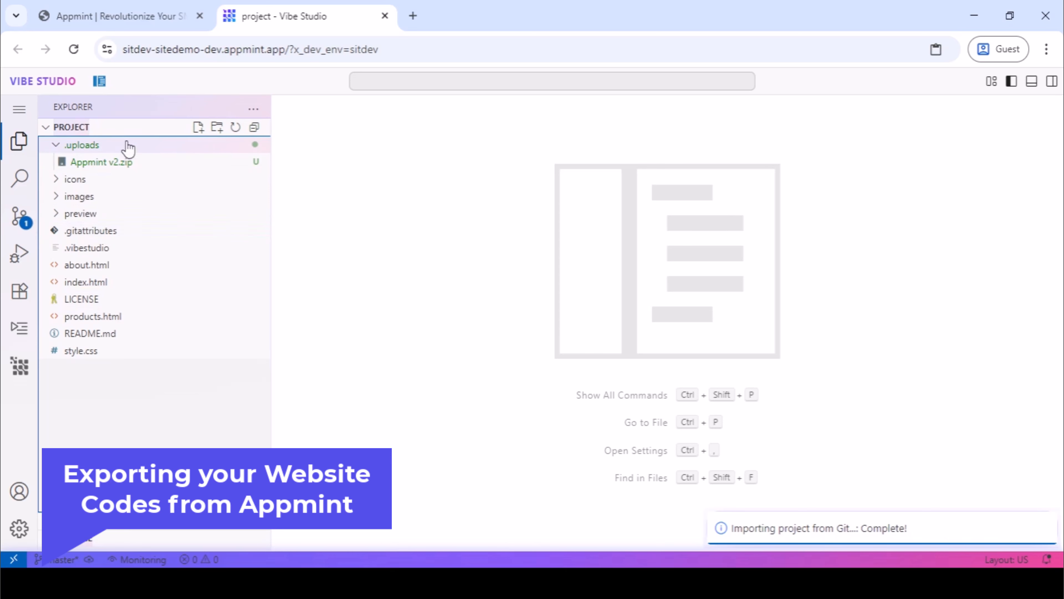
Export the whole project as a ZIP archive from AppMint Builder.
left_click(19, 330)
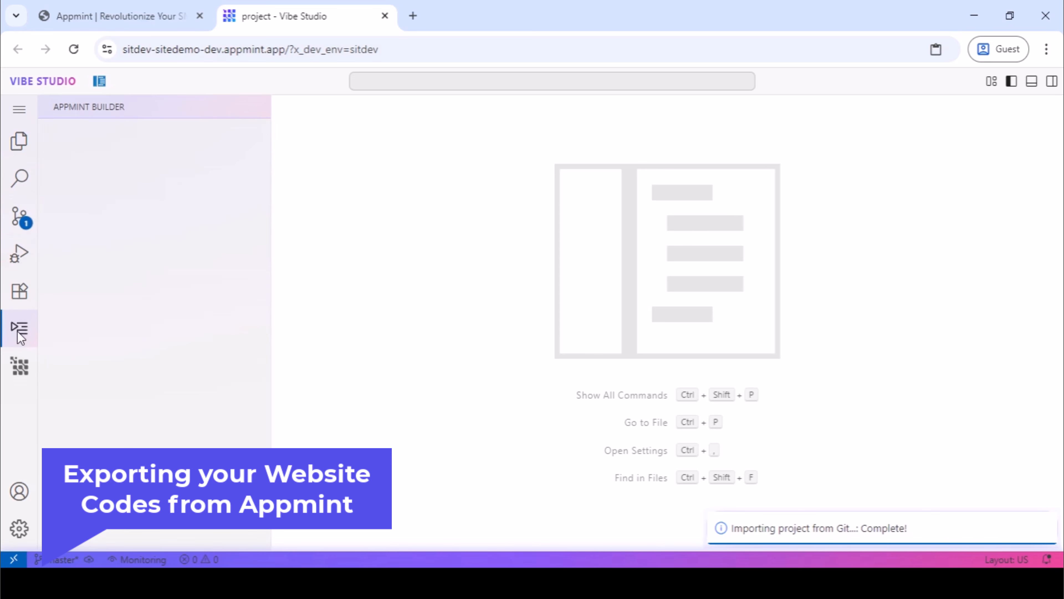
scroll(127, 361, "down", 8)
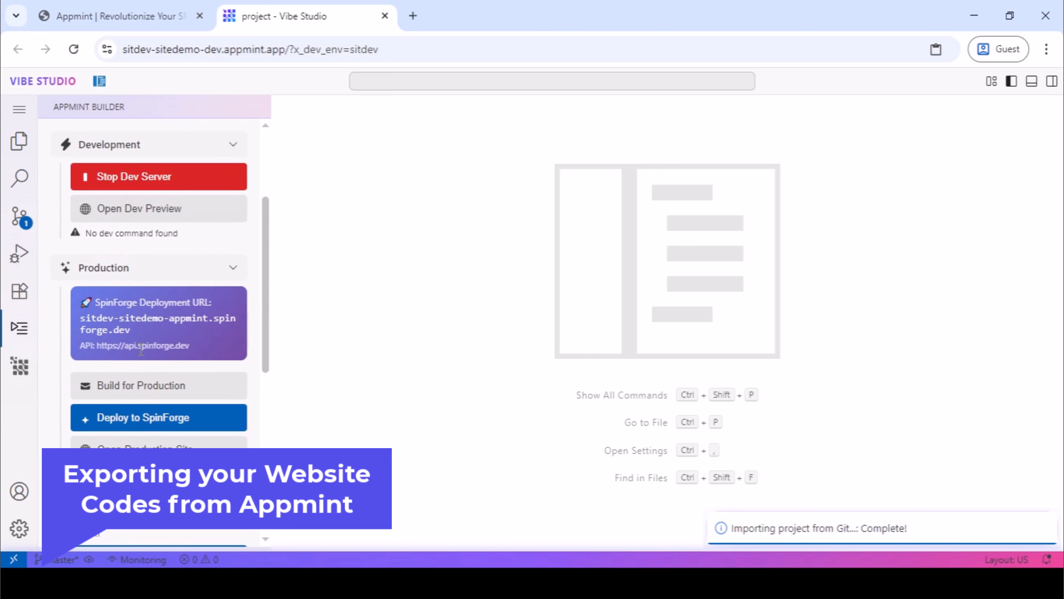
scroll(141, 348, "down", 1)
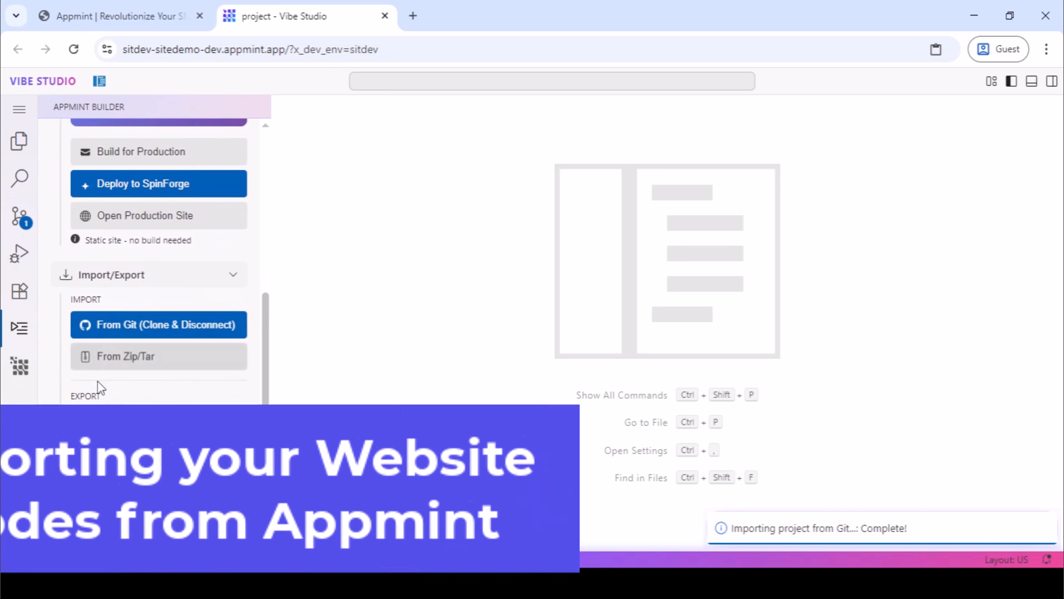
left_click(110, 396)
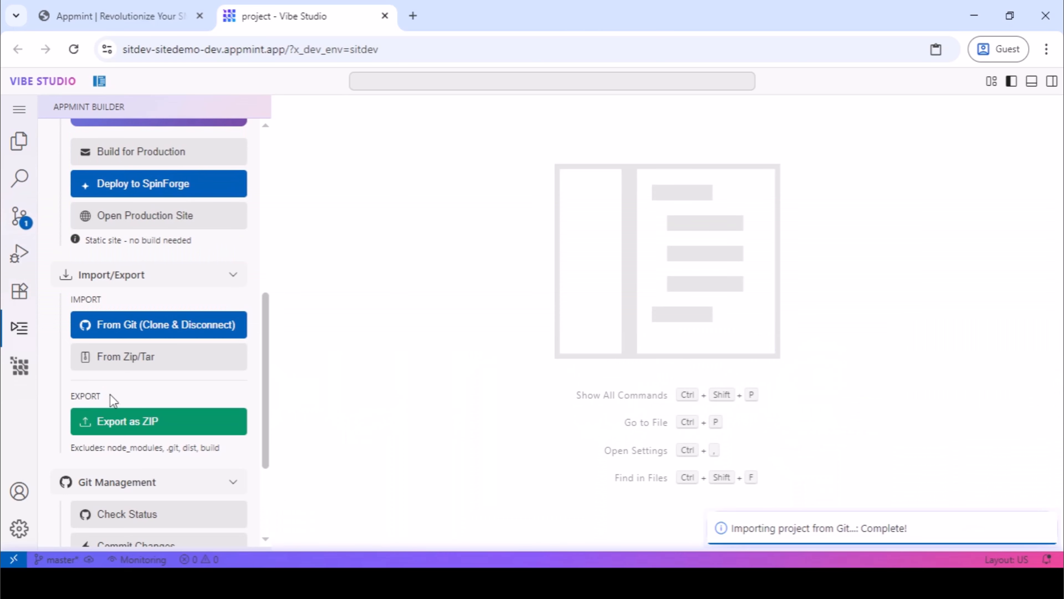
left_click(132, 420)
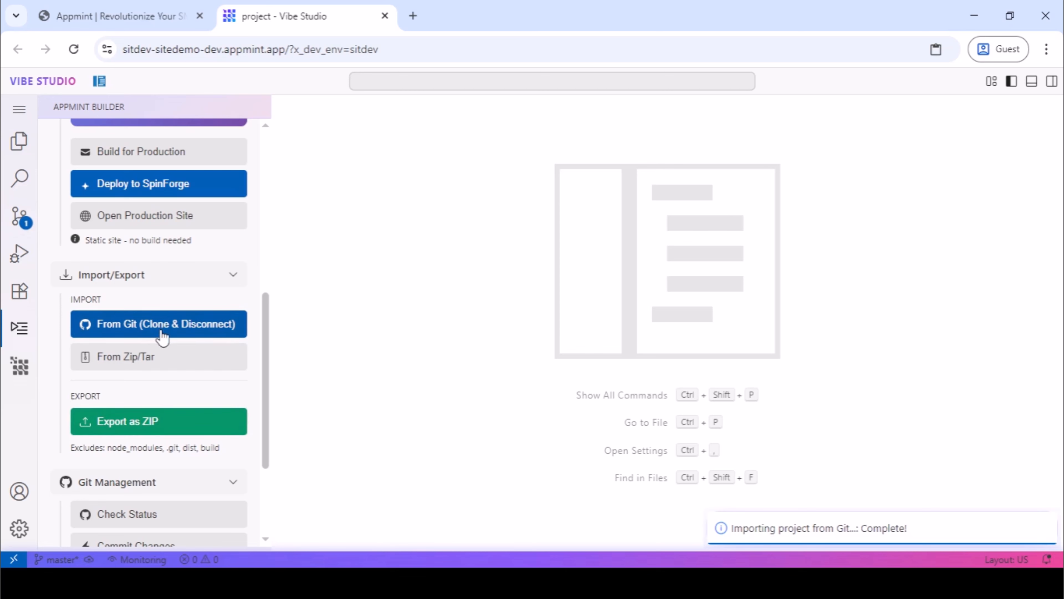
left_click(139, 420)
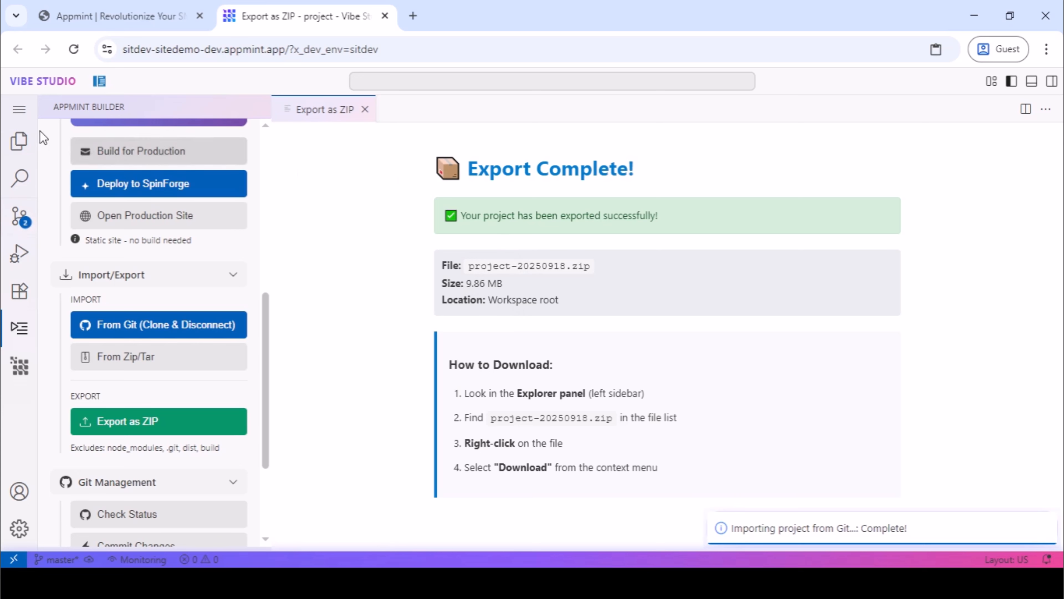
Refresh the project's file list in the Explorer and download project-20250918.zip to the computer.
left_click(15, 143)
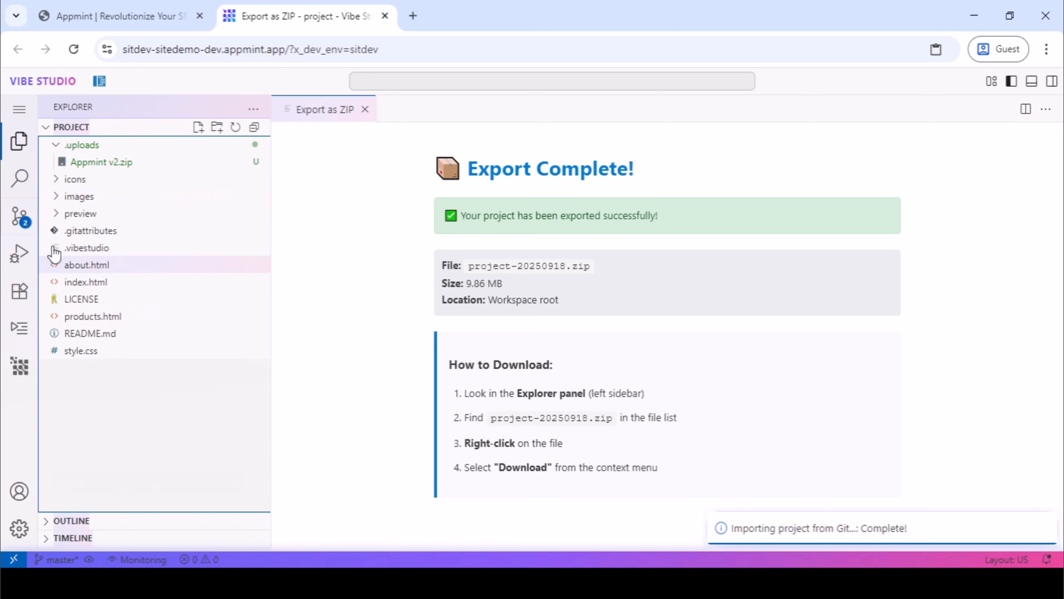
left_click(236, 128)
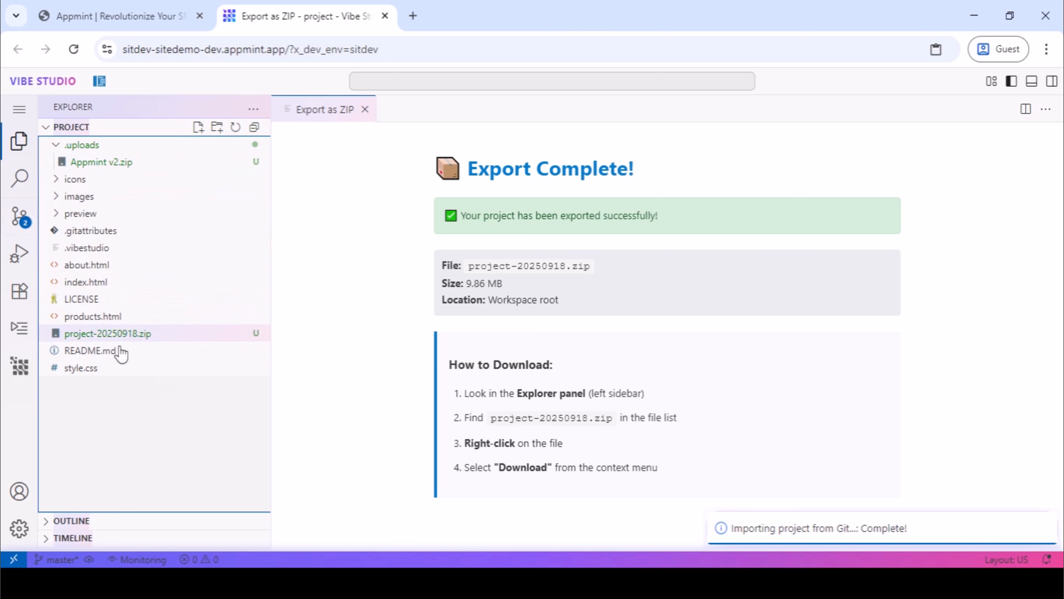
right_click(125, 334)
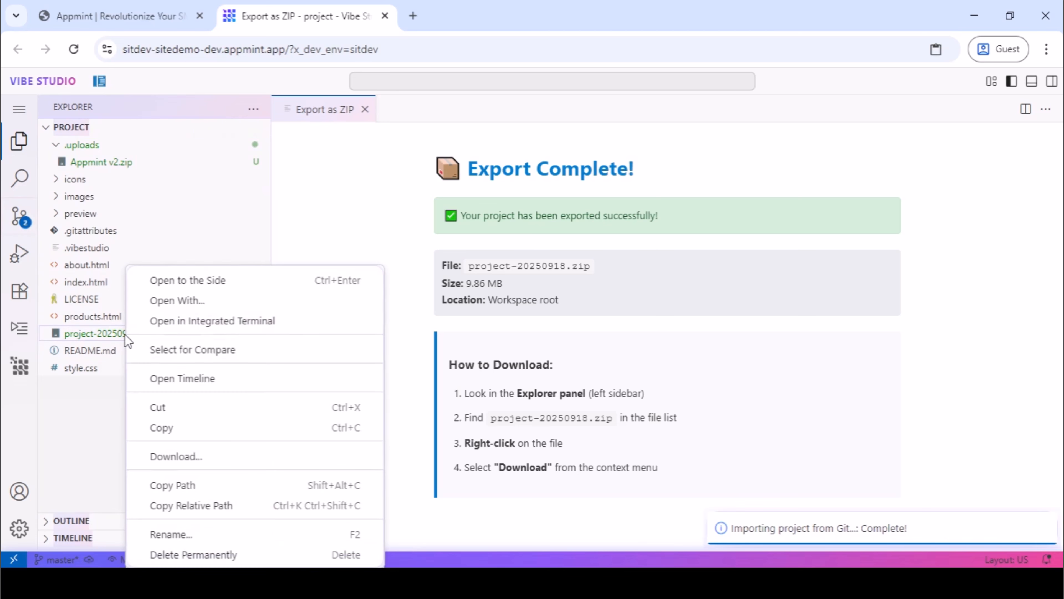
left_click(187, 455)
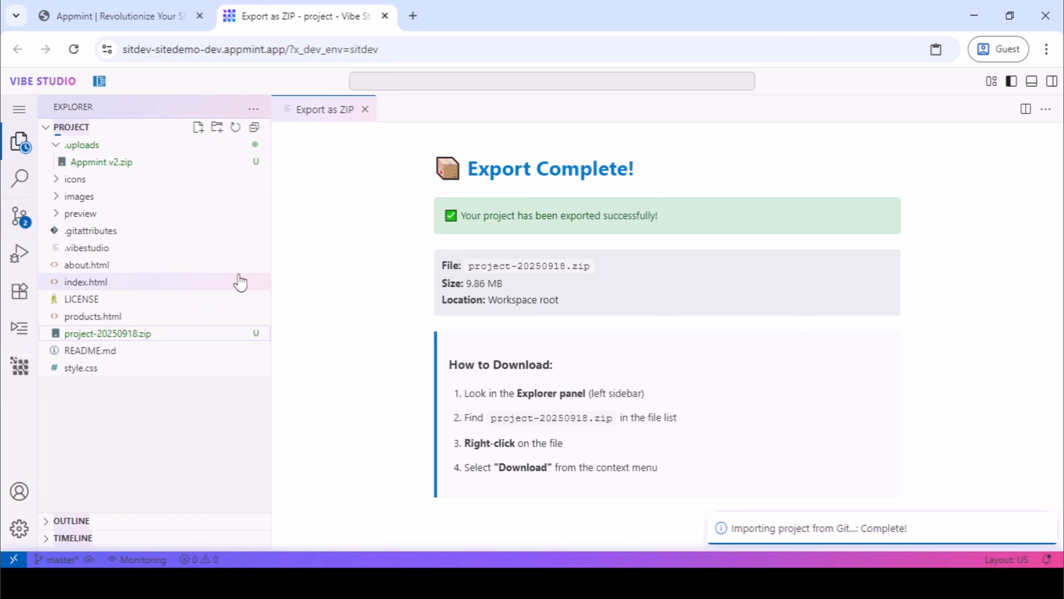